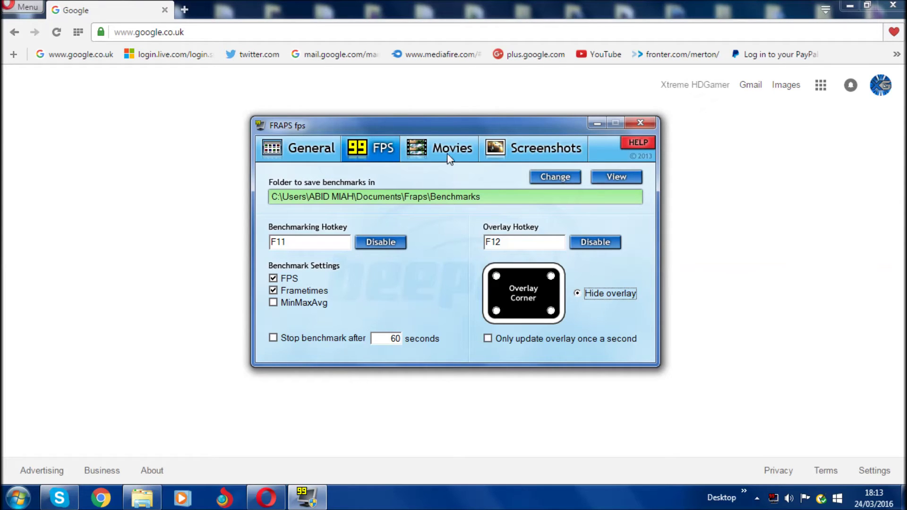
Show Fraps's Movies settings (F9 hotkey, 60 fps full-size) and bring up Windows Explorer.
click(418, 147)
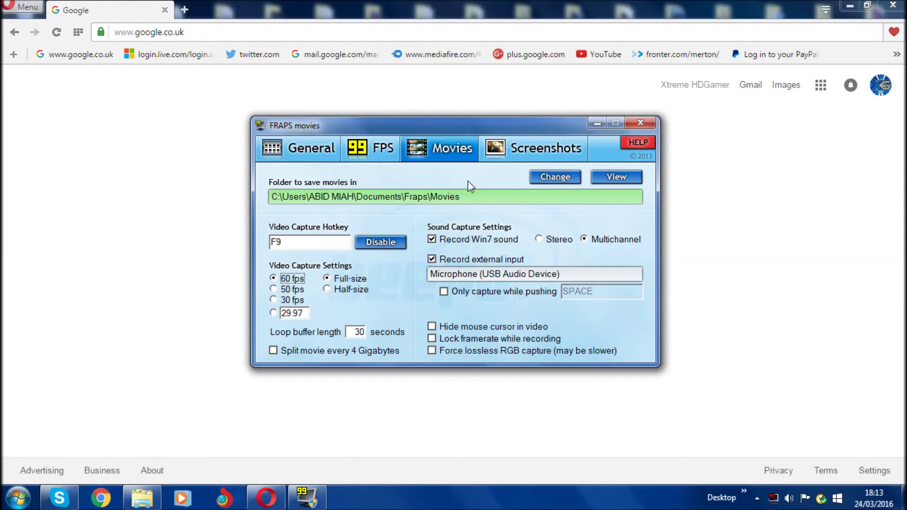
click(142, 497)
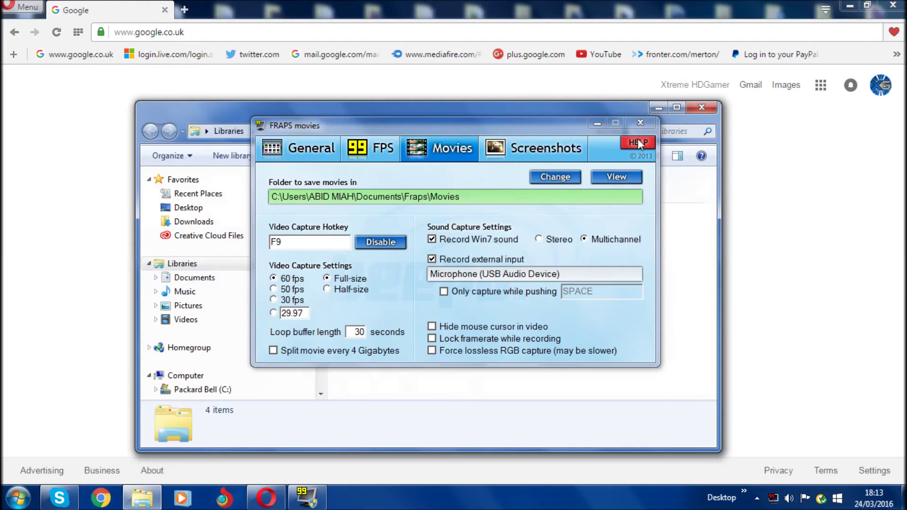
Inspect the 3.93 GB Dwm AVI clip in Documents\Fraps\Movies, then return to Fraps.
click(597, 124)
double_click(441, 219)
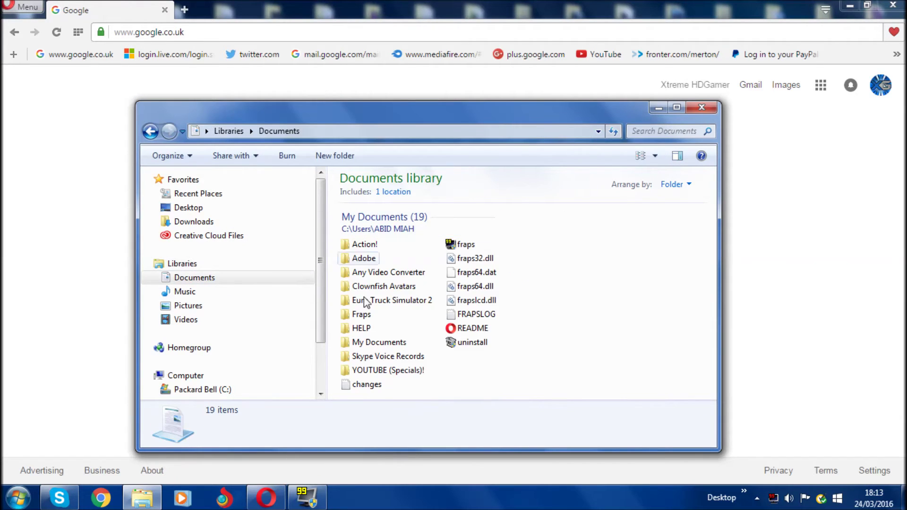
double_click(363, 315)
double_click(362, 229)
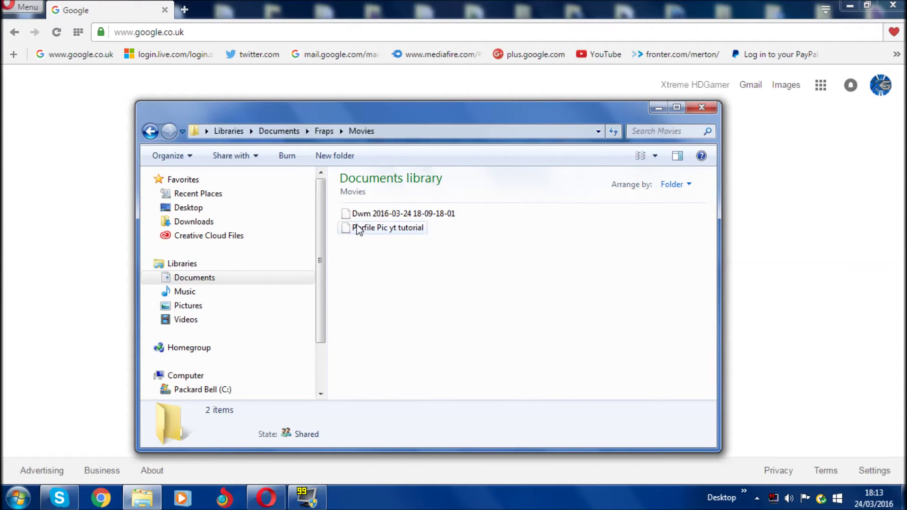
click(393, 214)
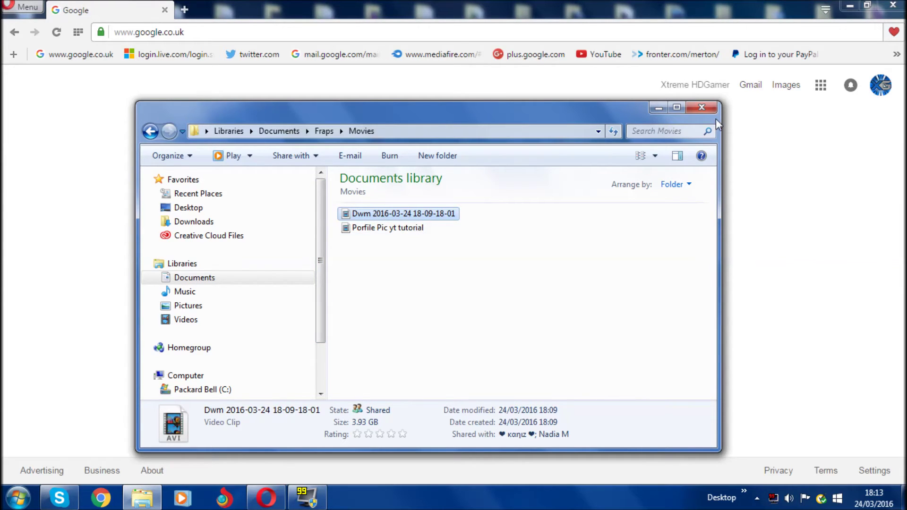
click(701, 108)
click(307, 497)
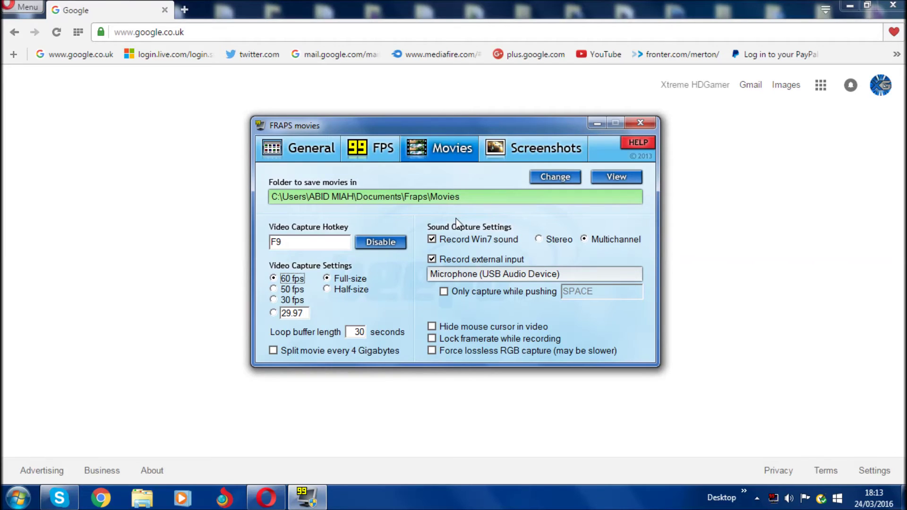
click(382, 148)
click(497, 276)
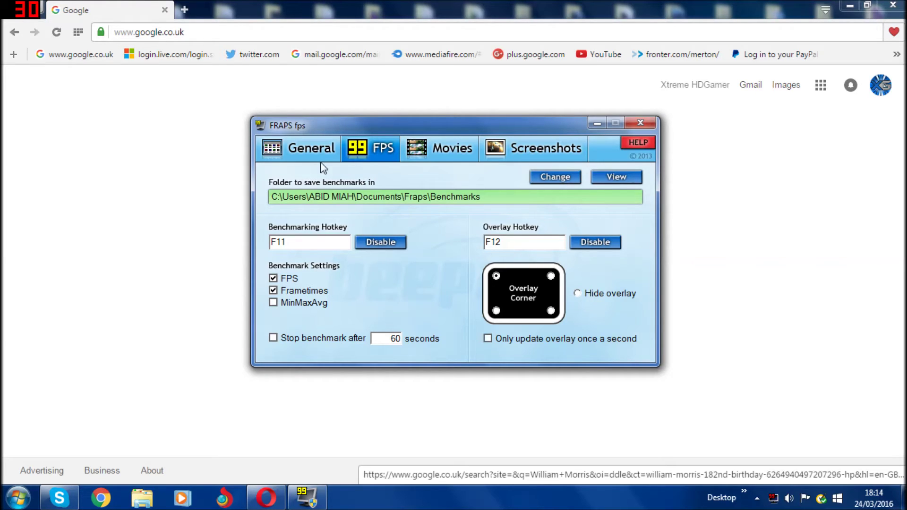
click(591, 298)
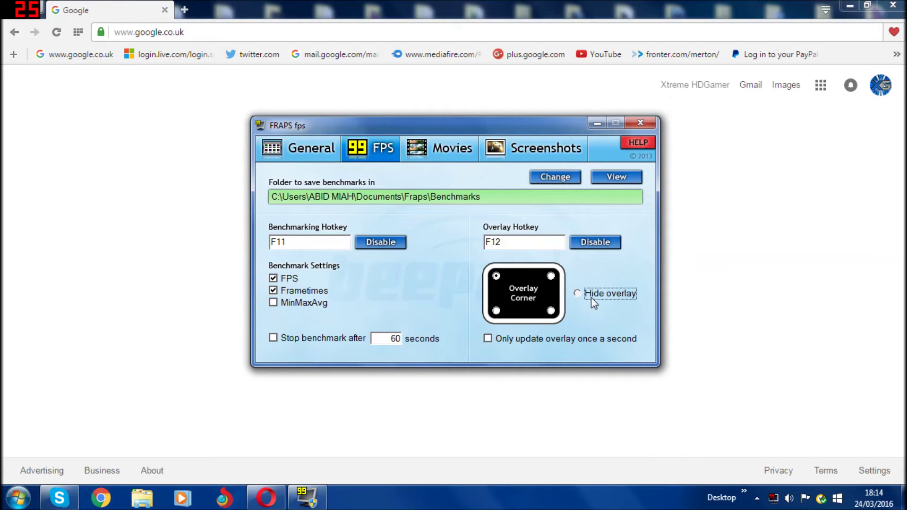
click(452, 148)
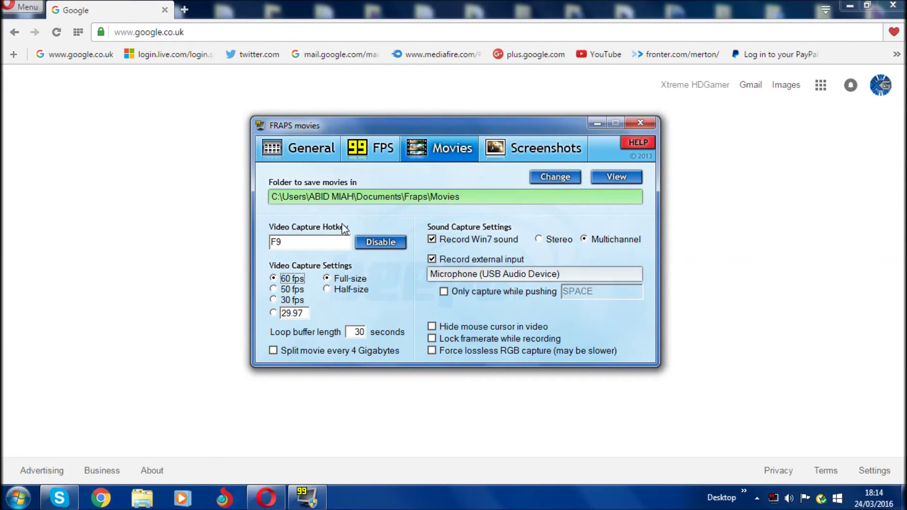
click(309, 242)
key(F9)
click(373, 155)
click(496, 277)
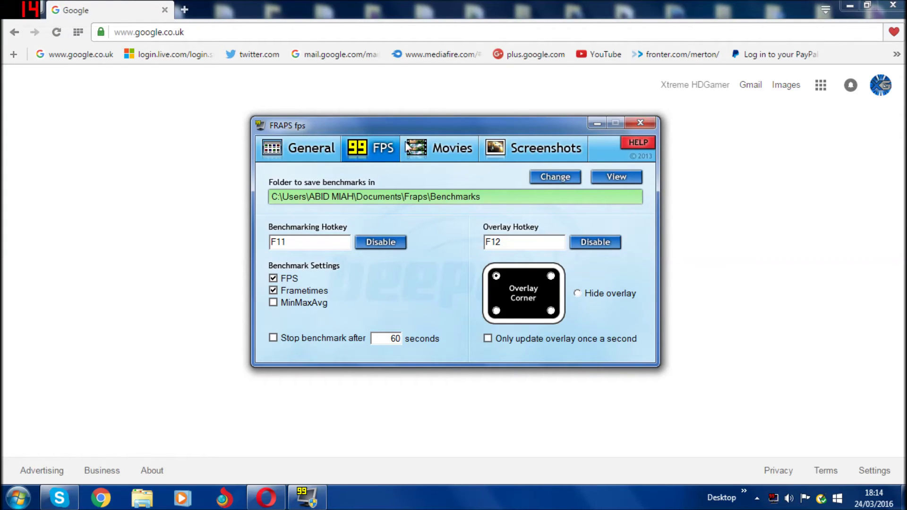
click(578, 293)
click(452, 148)
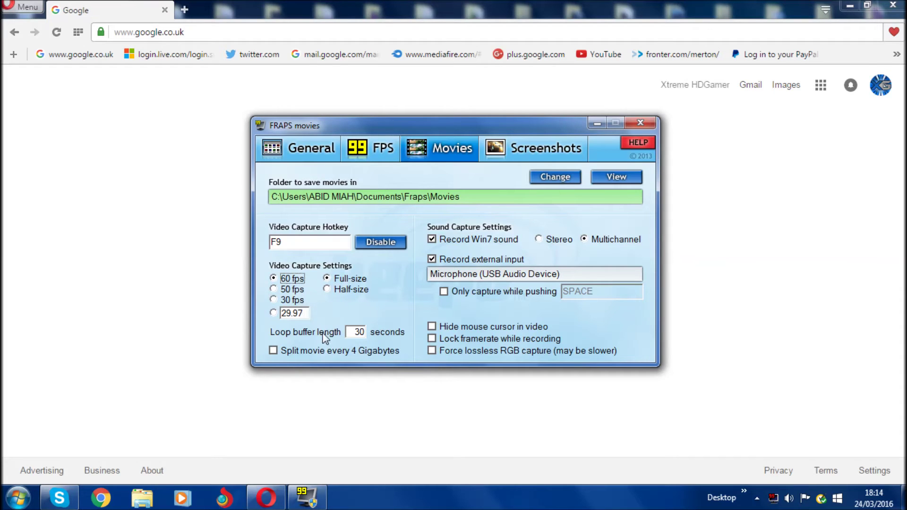
Keep movie capture at 60 fps with Win7 sound recorded in Stereo rather than Multichannel.
click(277, 313)
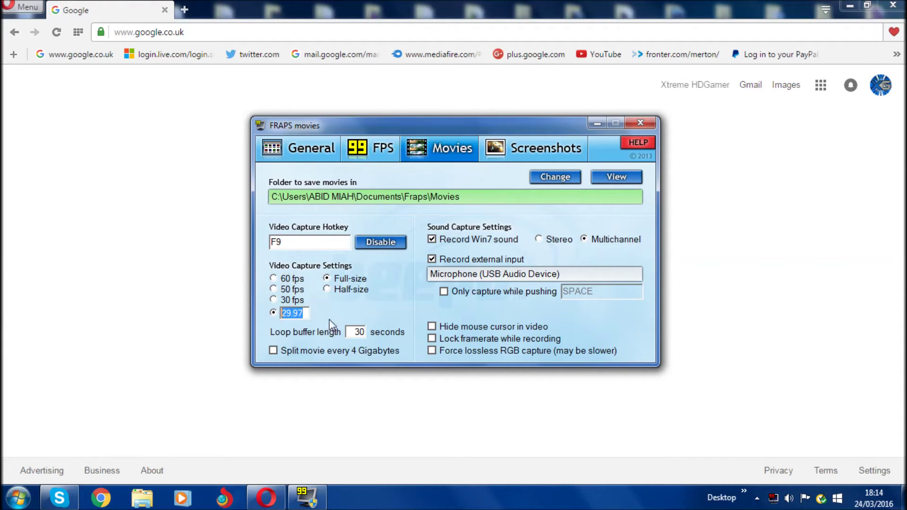
click(276, 278)
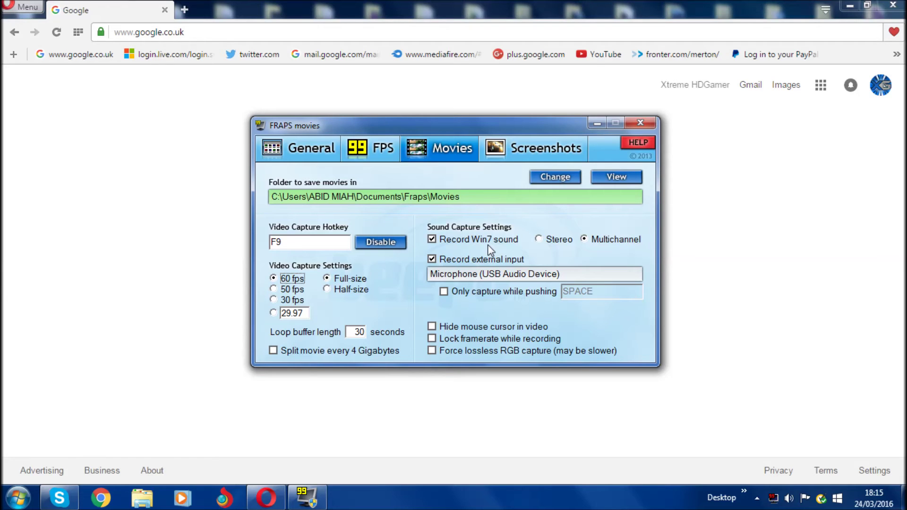
click(441, 241)
click(440, 241)
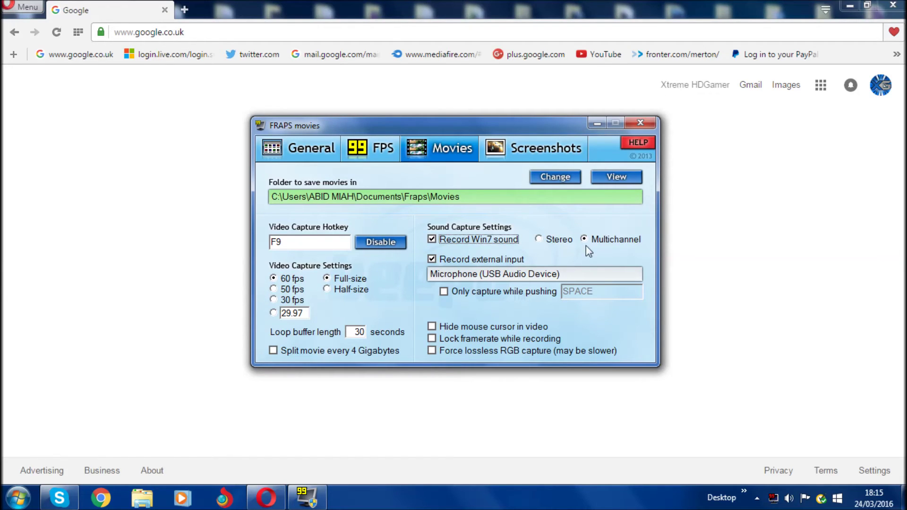
click(538, 239)
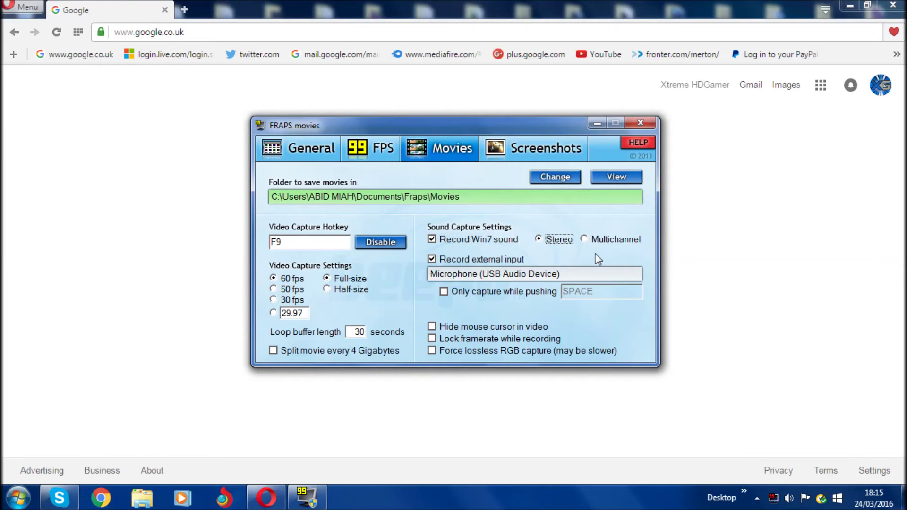
click(594, 240)
click(557, 241)
Show Fraps's Screenshots settings (F10 hotkey, JPG format) and bring up Windows Explorer.
click(528, 156)
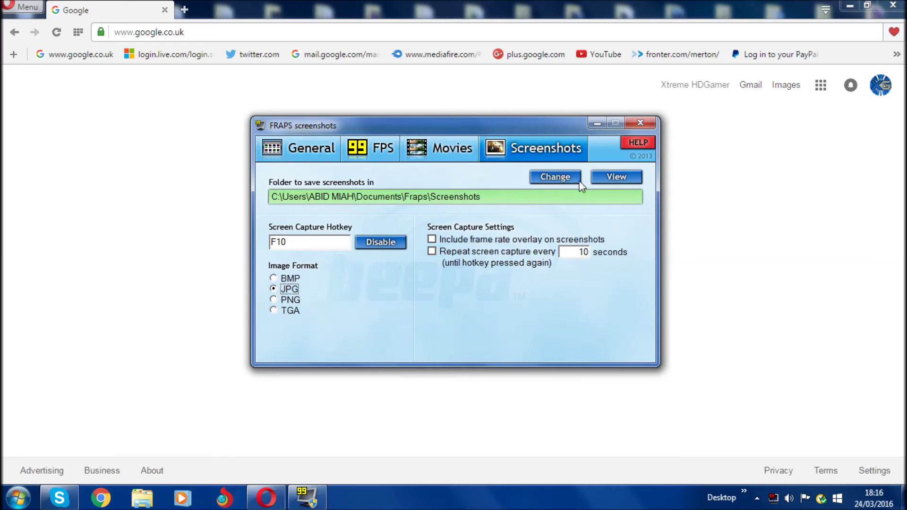
click(146, 492)
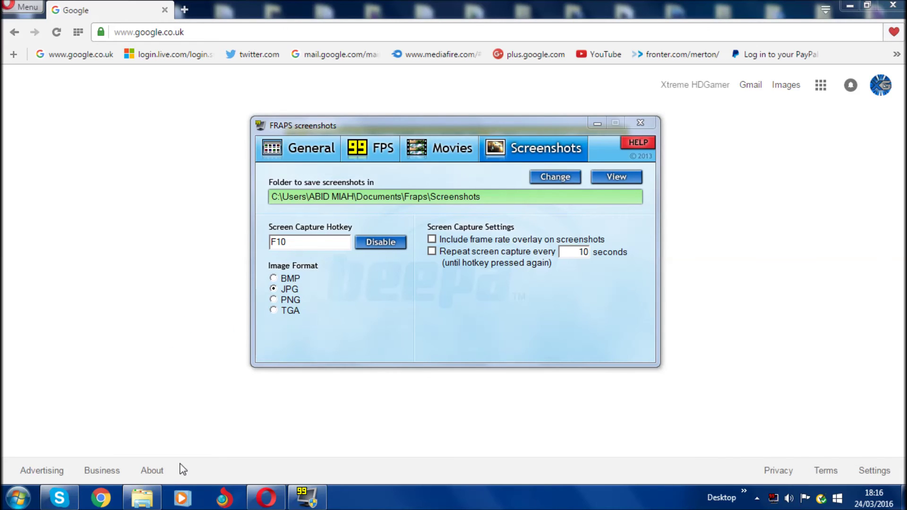
Open the single JPEG screenshot in Documents\Fraps\Screenshots, then close Explorer.
click(594, 125)
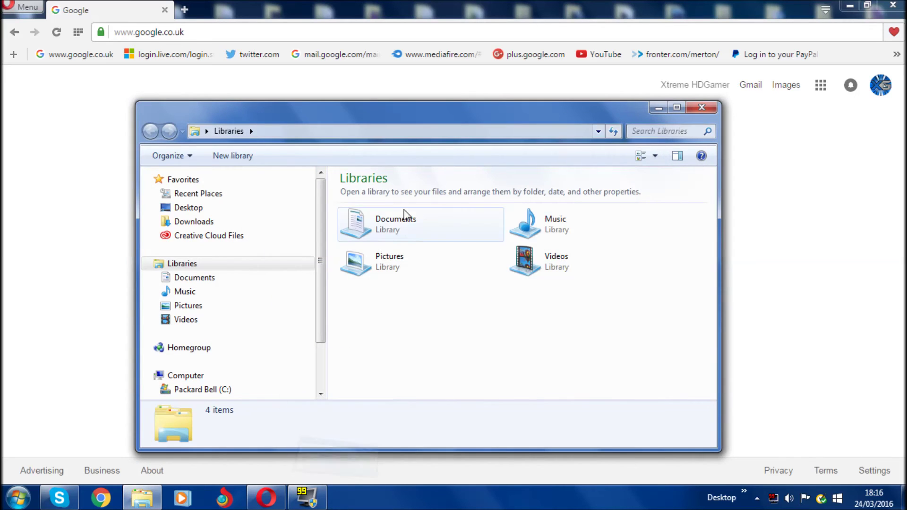
double_click(401, 220)
double_click(359, 314)
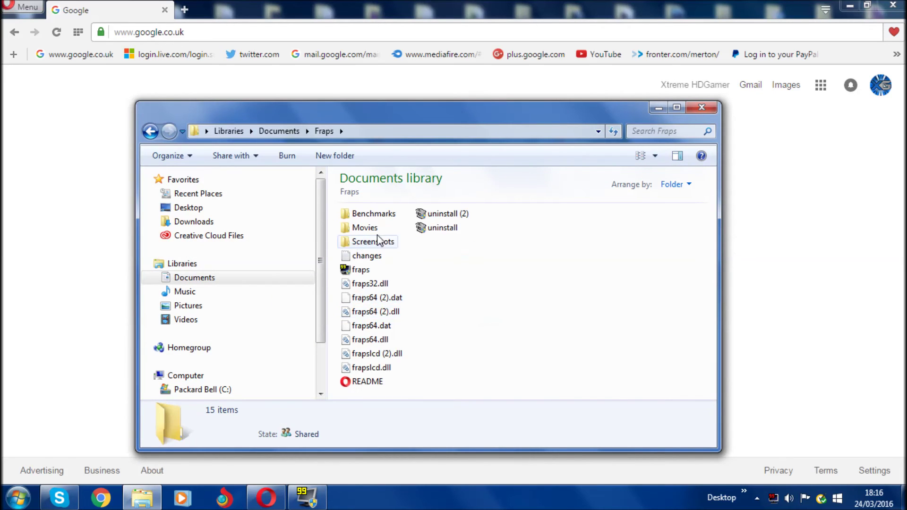
double_click(370, 241)
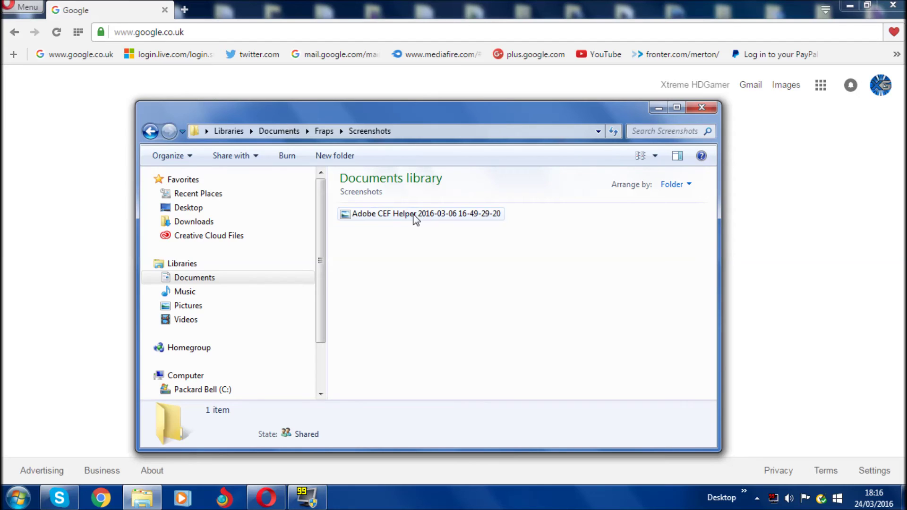
double_click(414, 214)
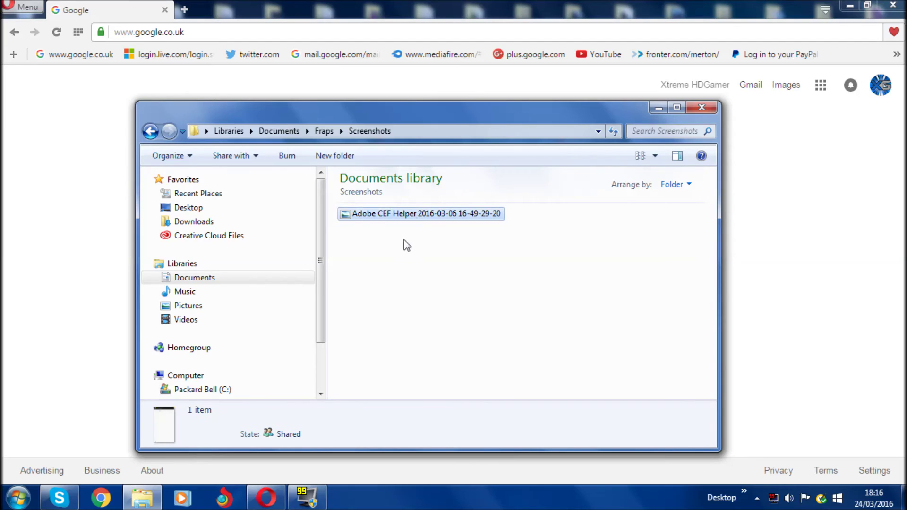
click(702, 108)
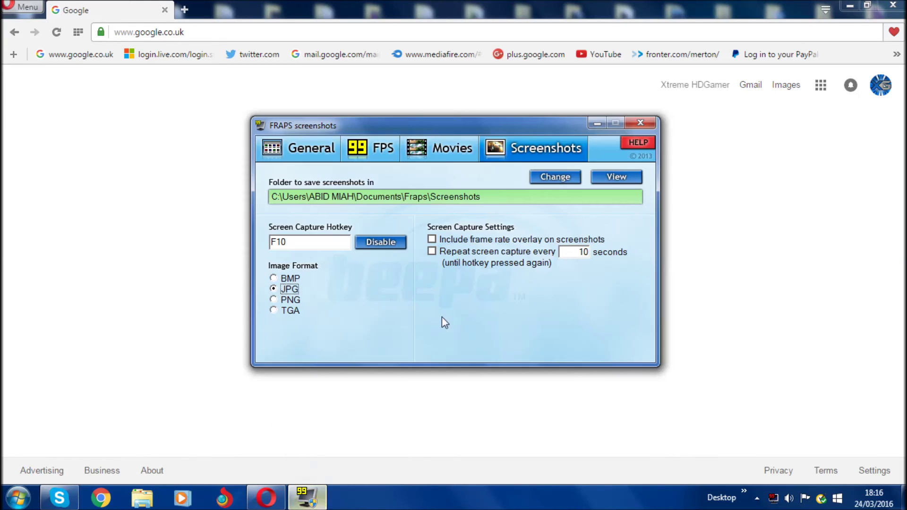